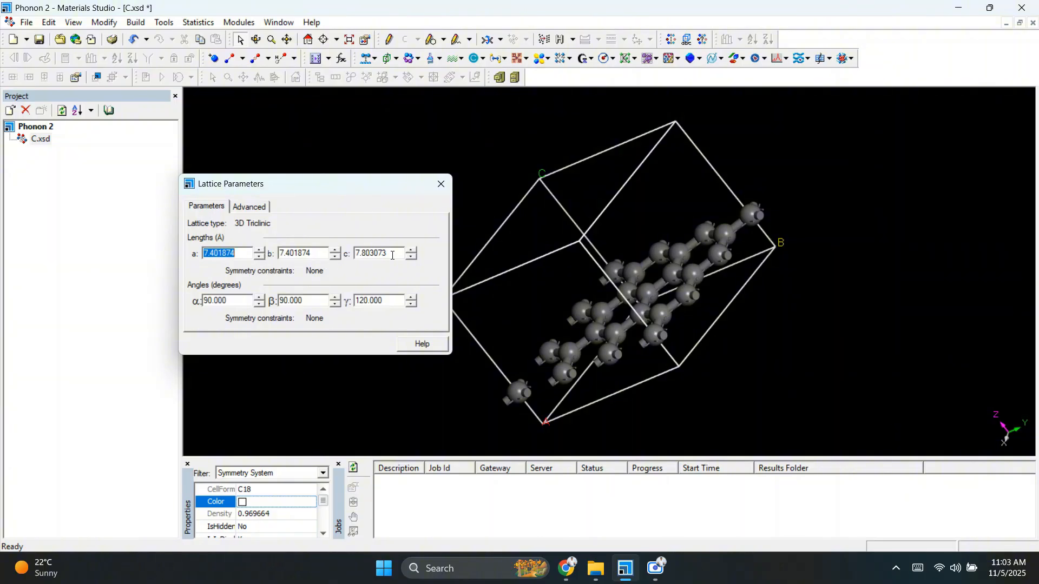
Step: Close the lattice parameters and open the CASTEP Calculation tool
left_click(441, 184)
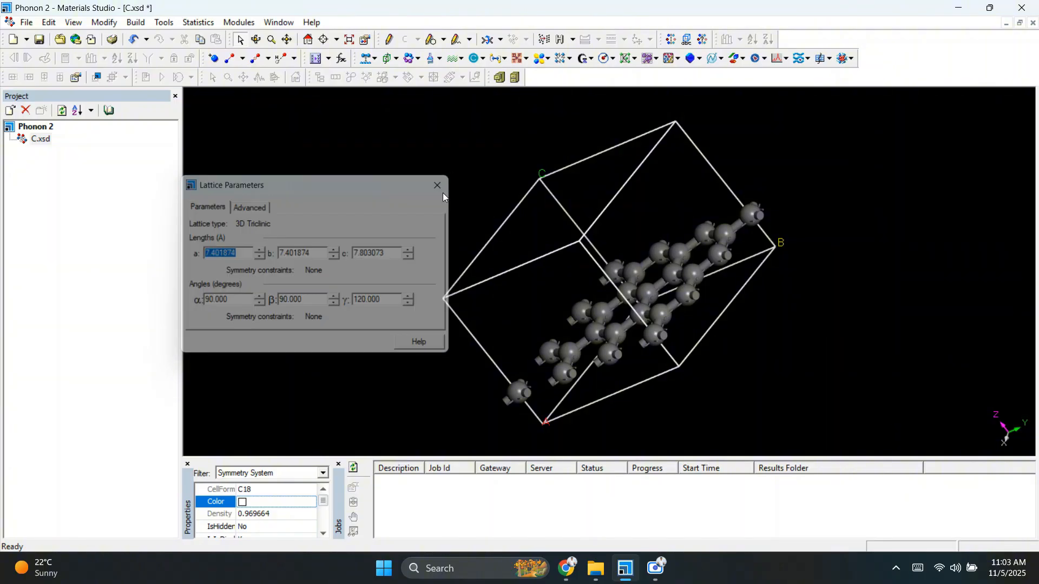
left_click(455, 59)
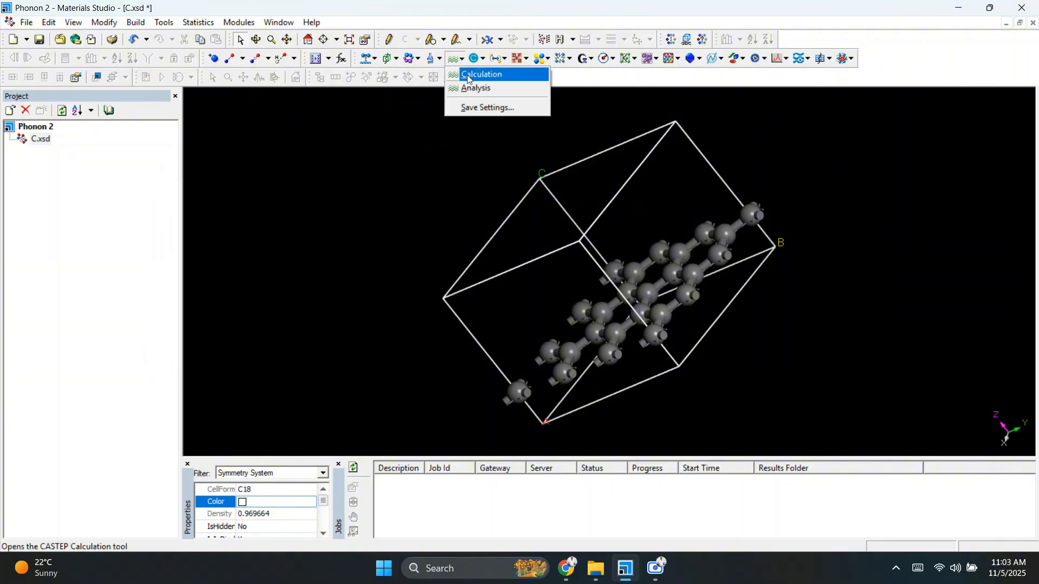
left_click(469, 77)
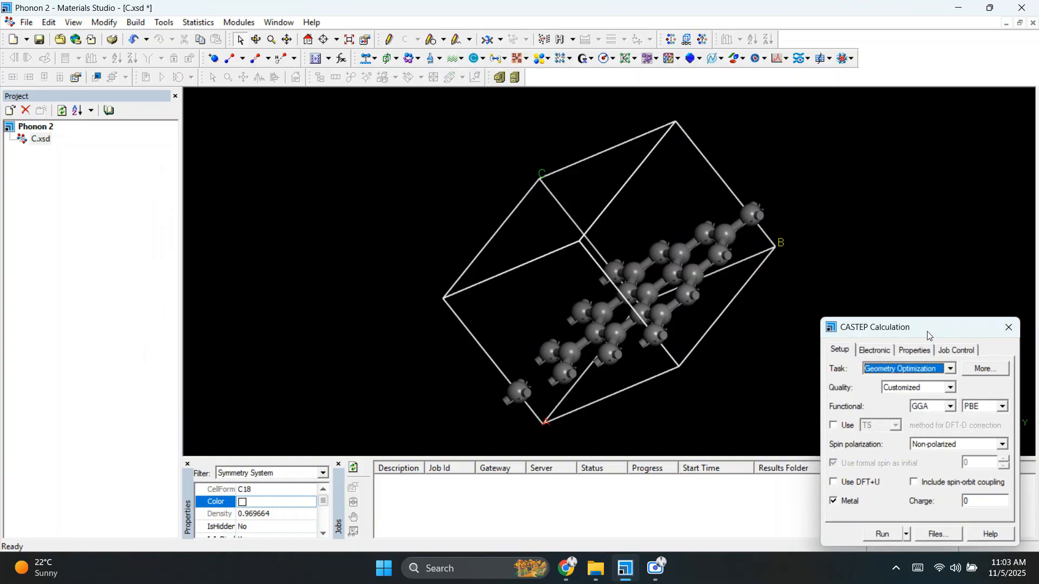
Step: Set the CASTEP calculation quality to Express
left_click_drag(928, 335, 934, 171)
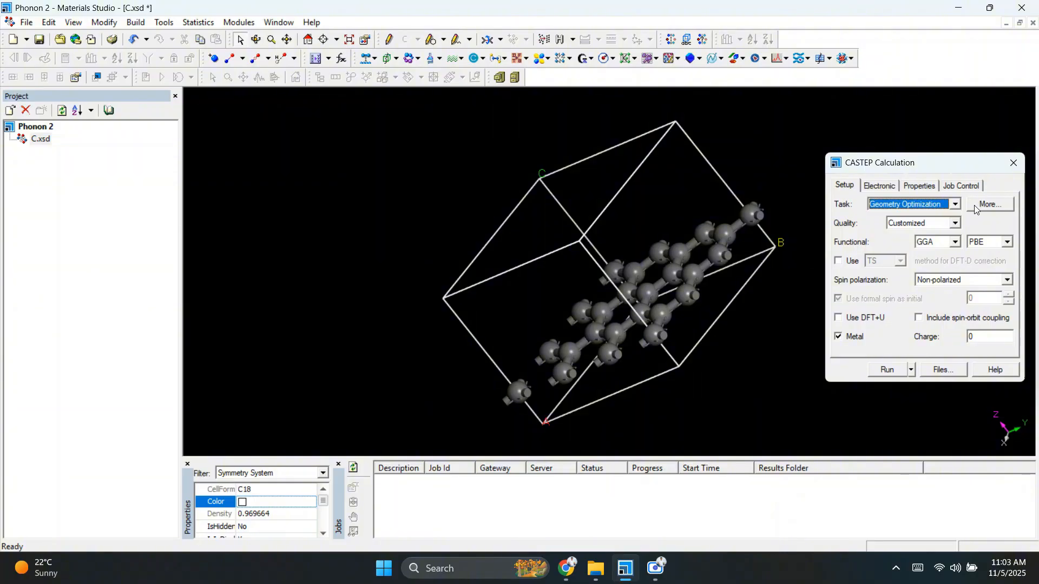
left_click(950, 226)
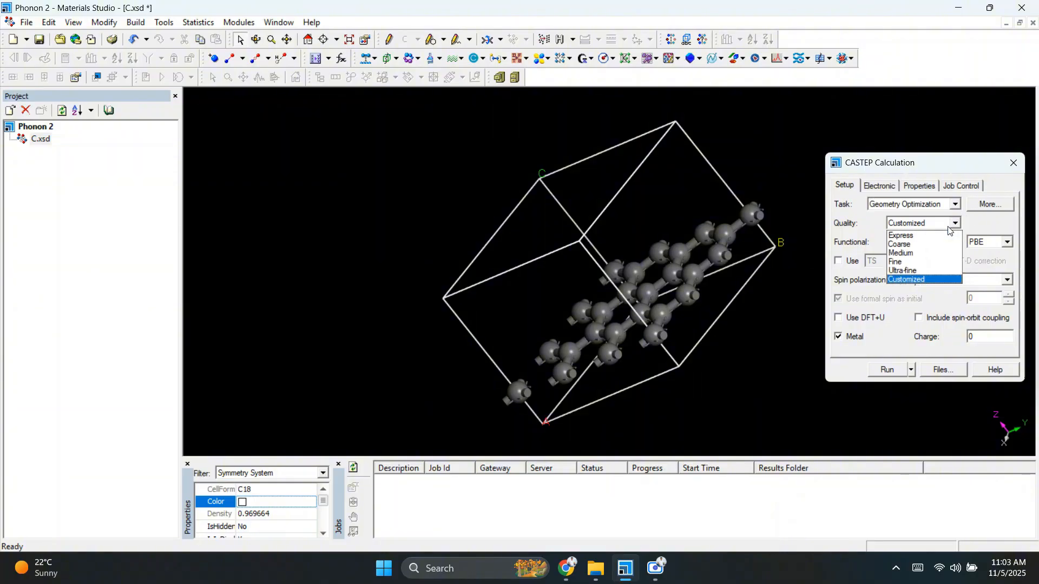
left_click(929, 236)
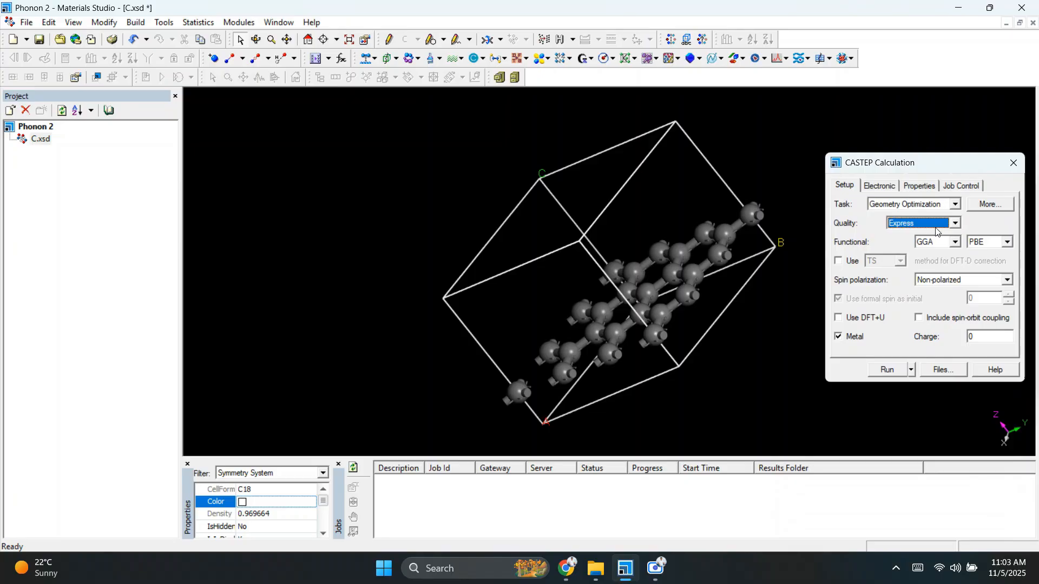
left_click(937, 230)
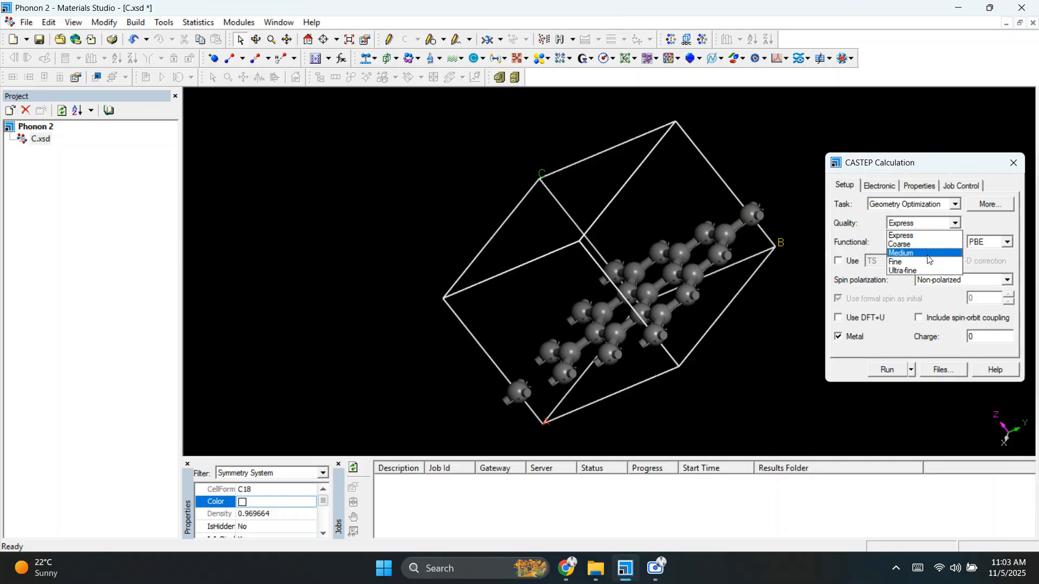
Step: Open the geometry optimization options, set cell optimization to Full with 500 max iterations, and close them
left_click(976, 206)
left_click(976, 205)
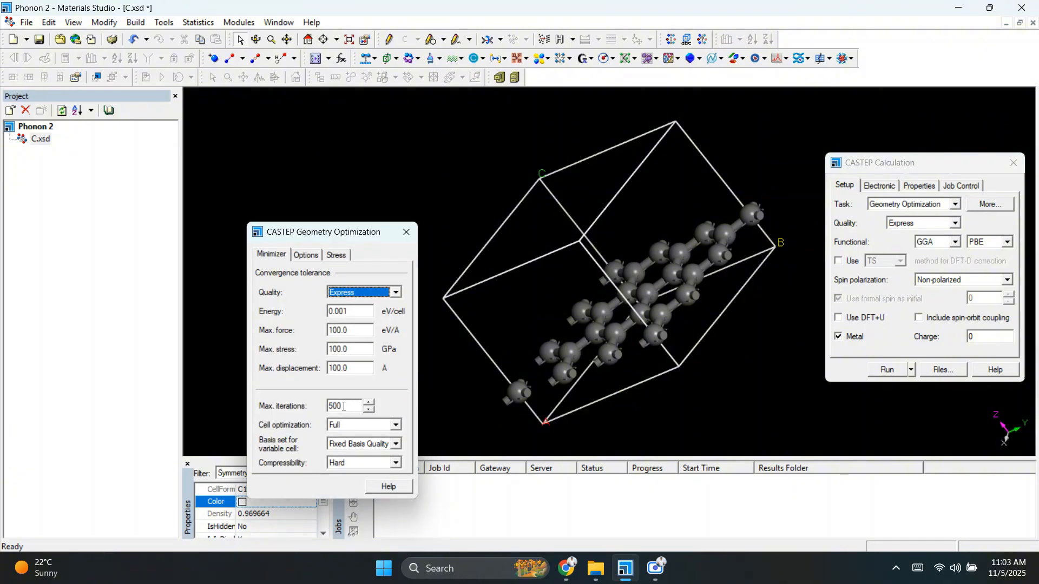
double_click(340, 407)
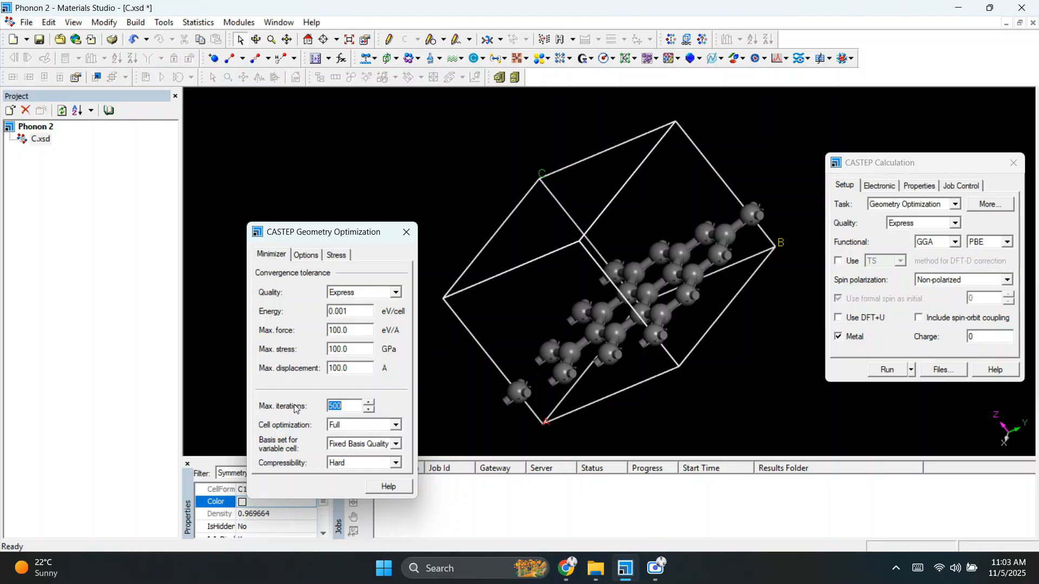
left_click(342, 427)
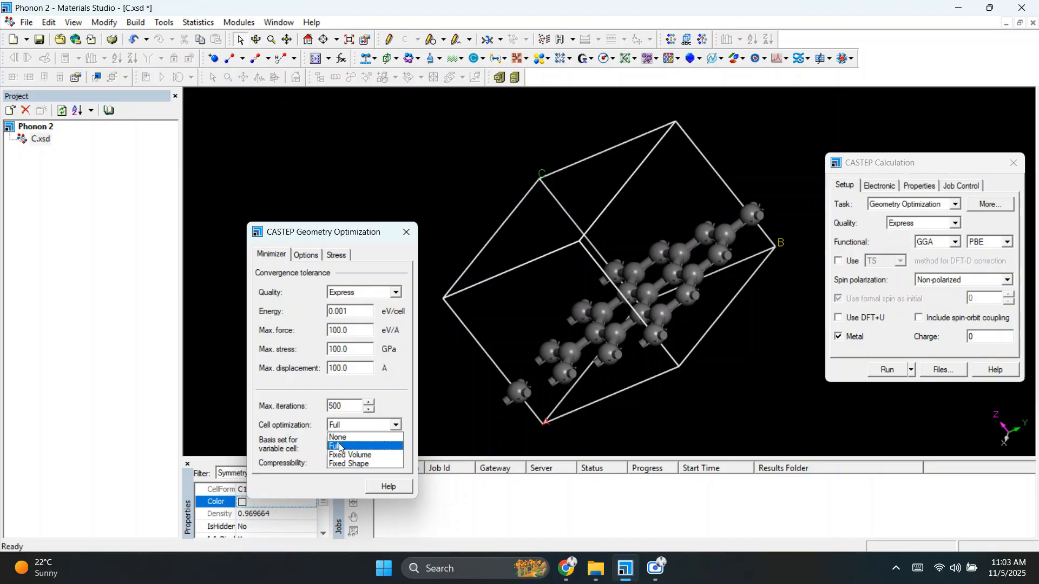
left_click(341, 447)
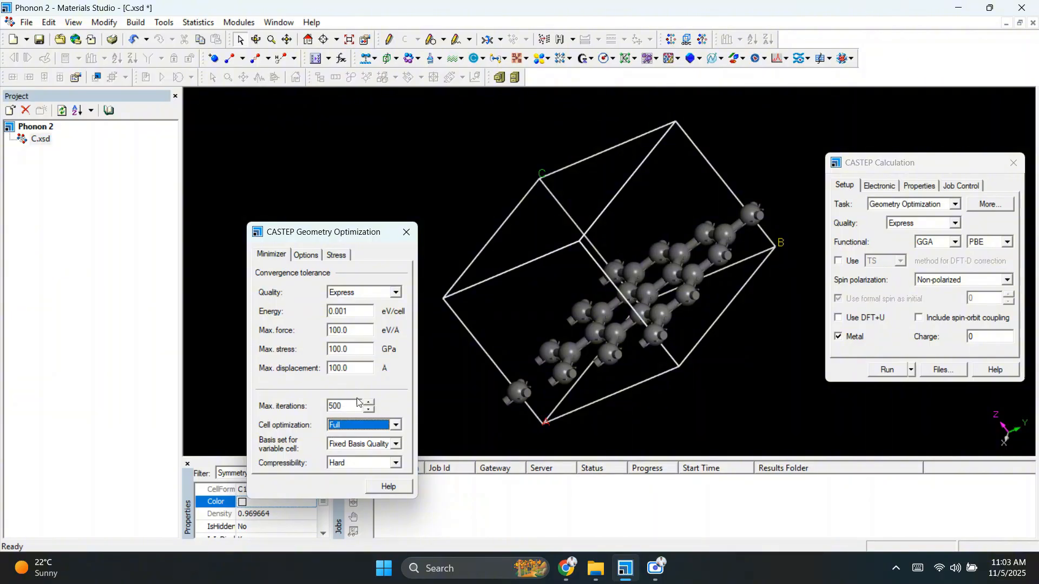
left_click(403, 231)
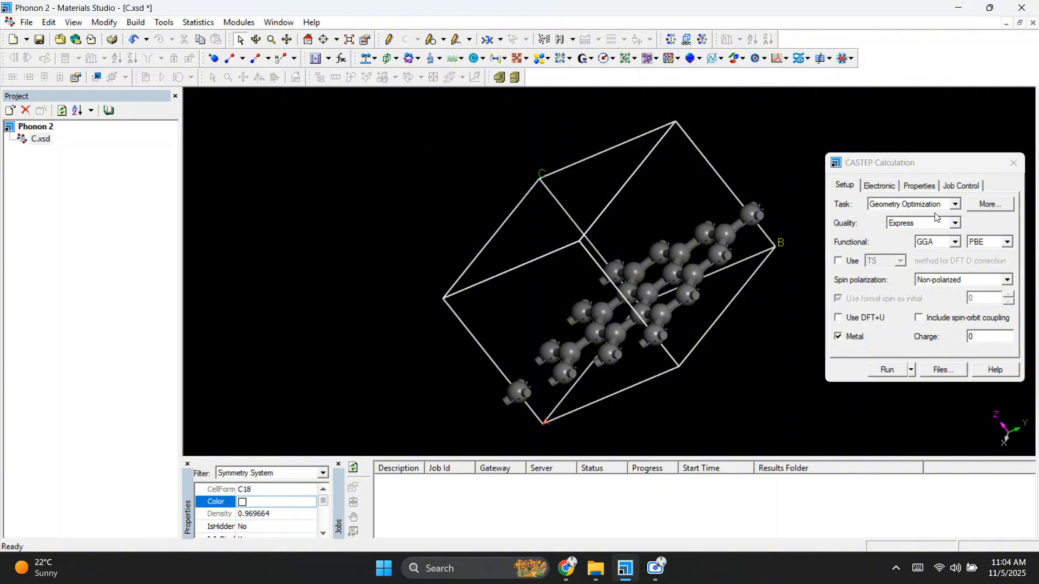
Step: Set the pseudopotentials to OTFG ultrasoft on the electronic settings
left_click(882, 185)
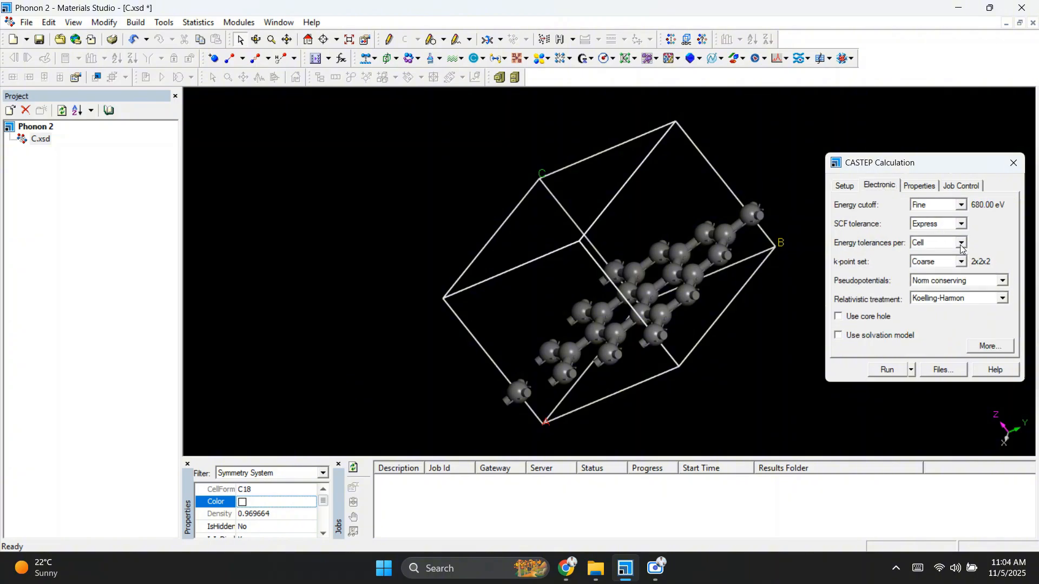
left_click(957, 282)
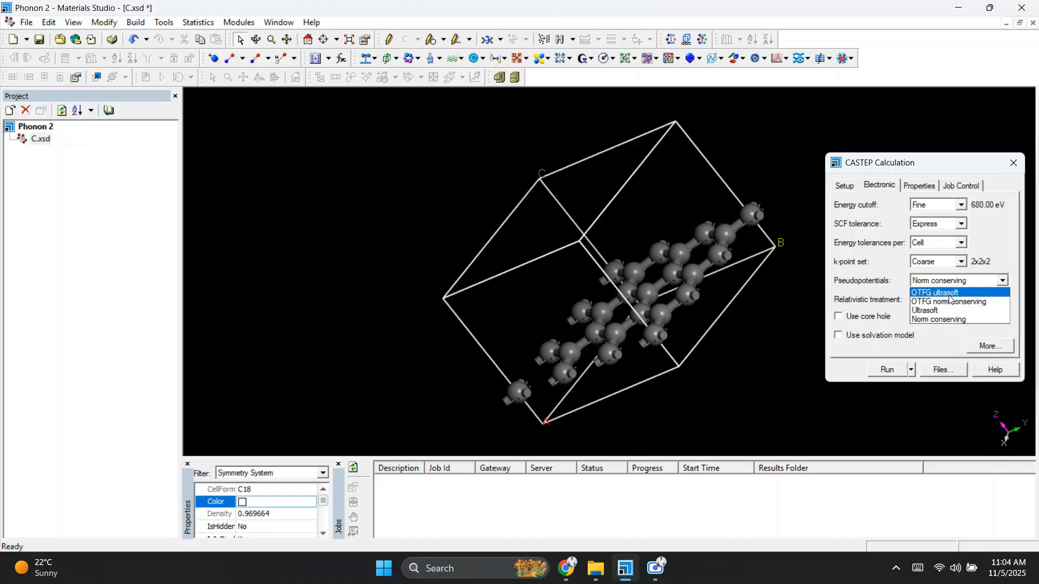
left_click(950, 295)
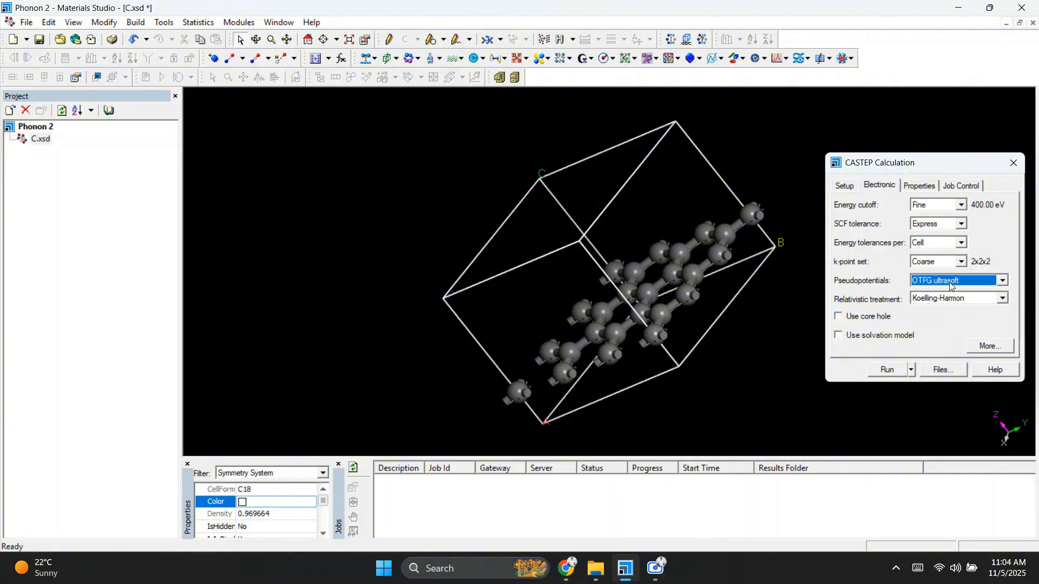
Step: Open the advanced electronic options and enable a custom energy cutoff of 500 eV
left_click(989, 346)
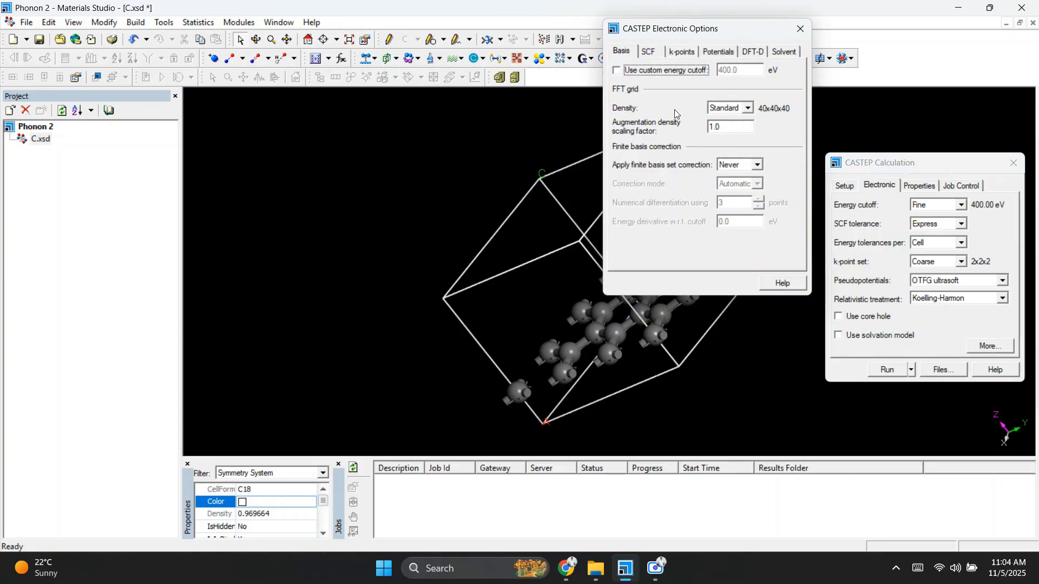
left_click(674, 73)
key("Tab")
type("500")
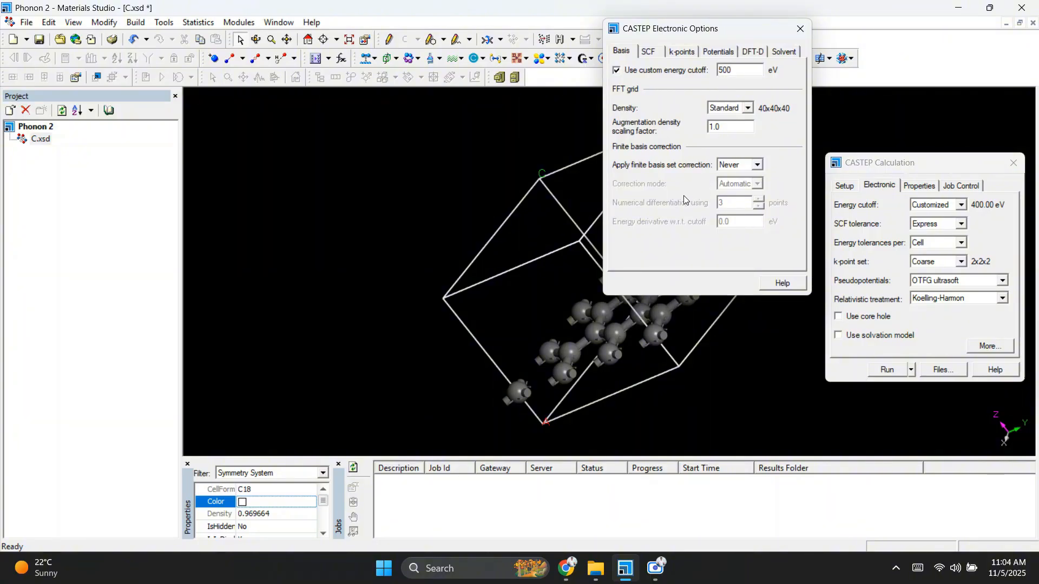
Step: Try switching the calculation quality to Medium, then set it back to Express
left_click(845, 189)
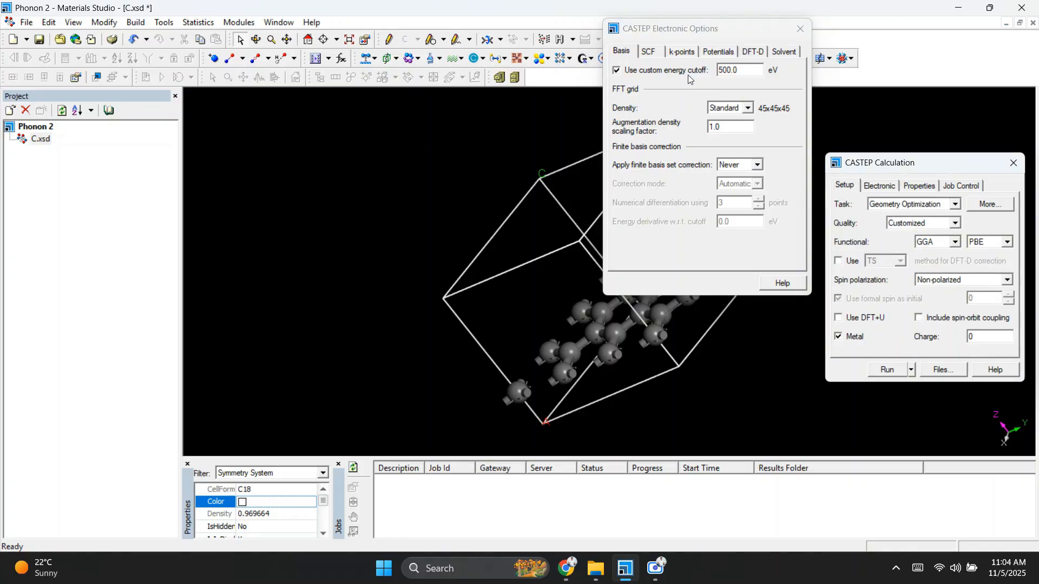
left_click(895, 225)
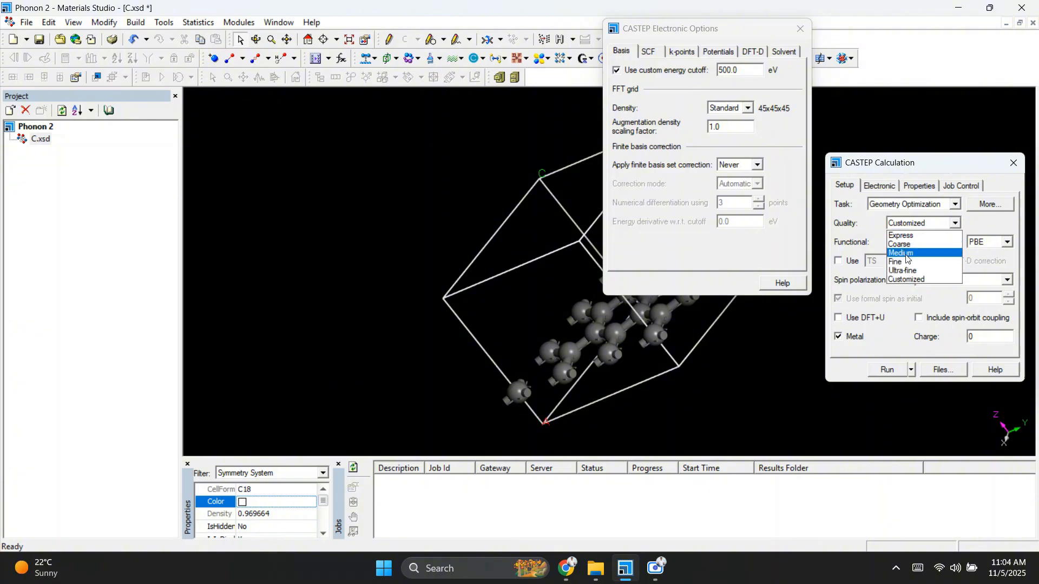
left_click(906, 252)
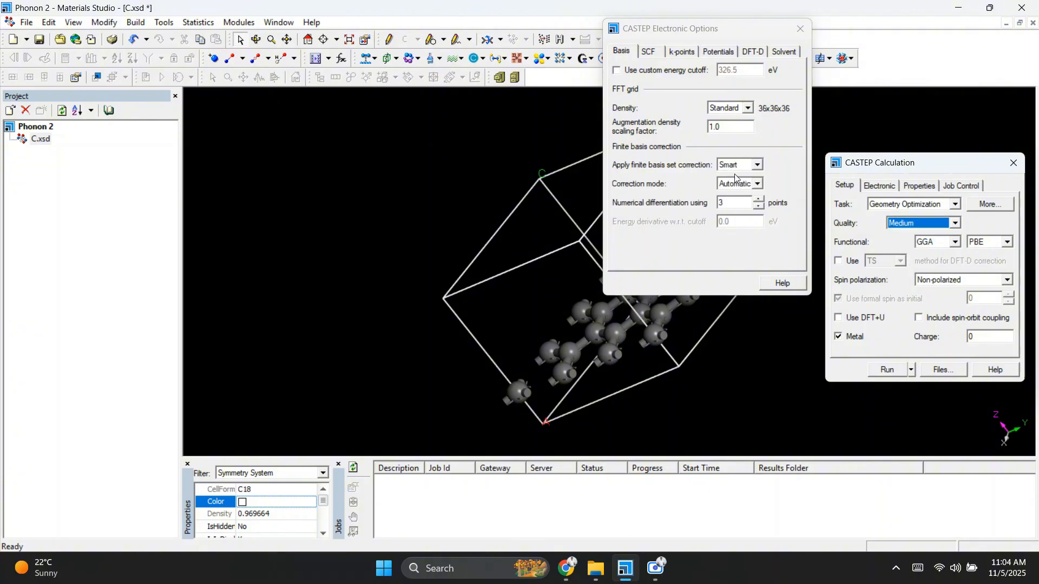
left_click(898, 226)
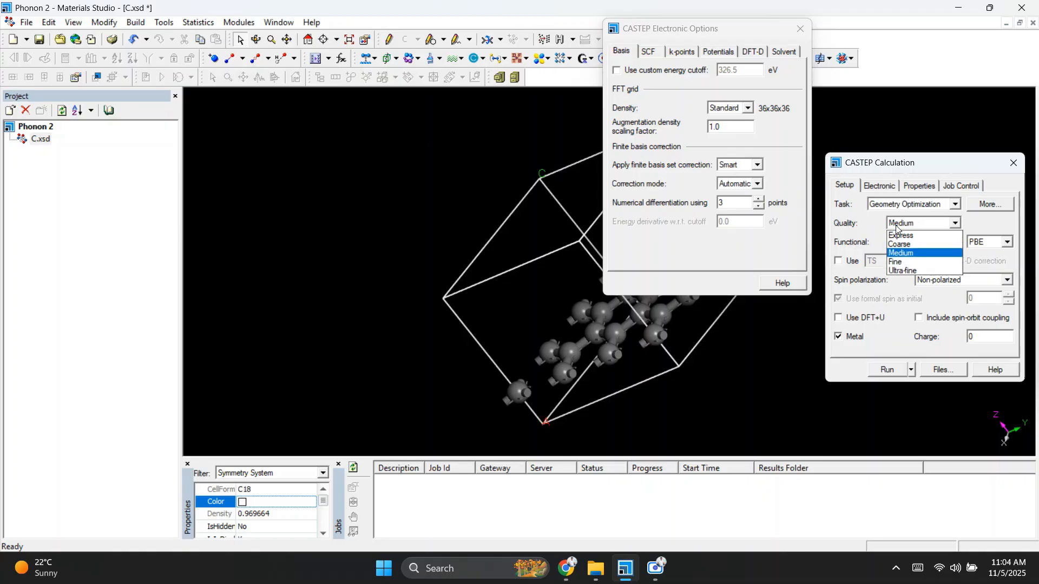
left_click(898, 235)
Step: Re-enable the custom energy cutoff and set it to 500 eV
left_click(666, 72)
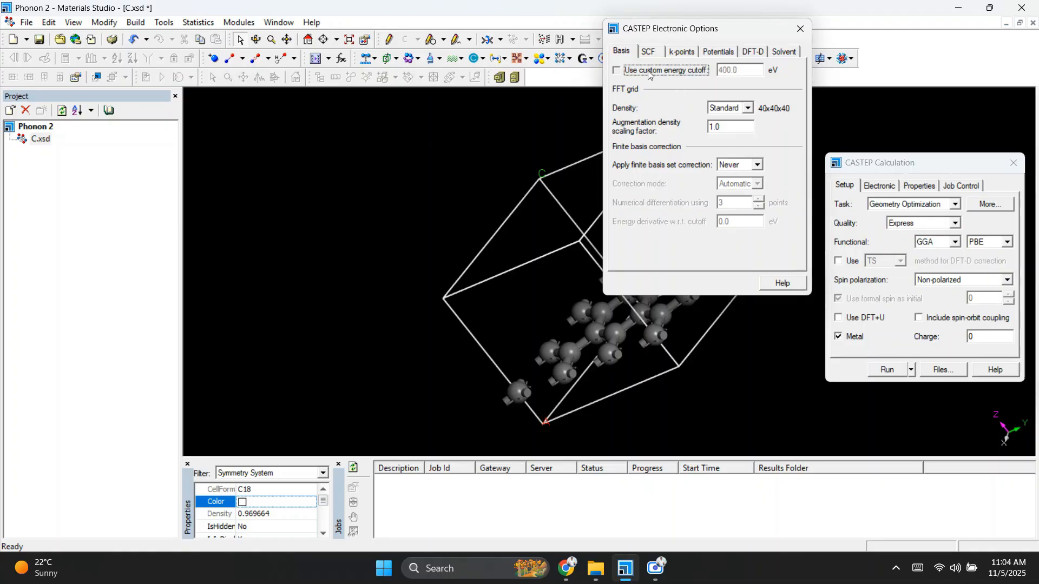
left_click_drag(757, 74, 684, 75)
type("500")
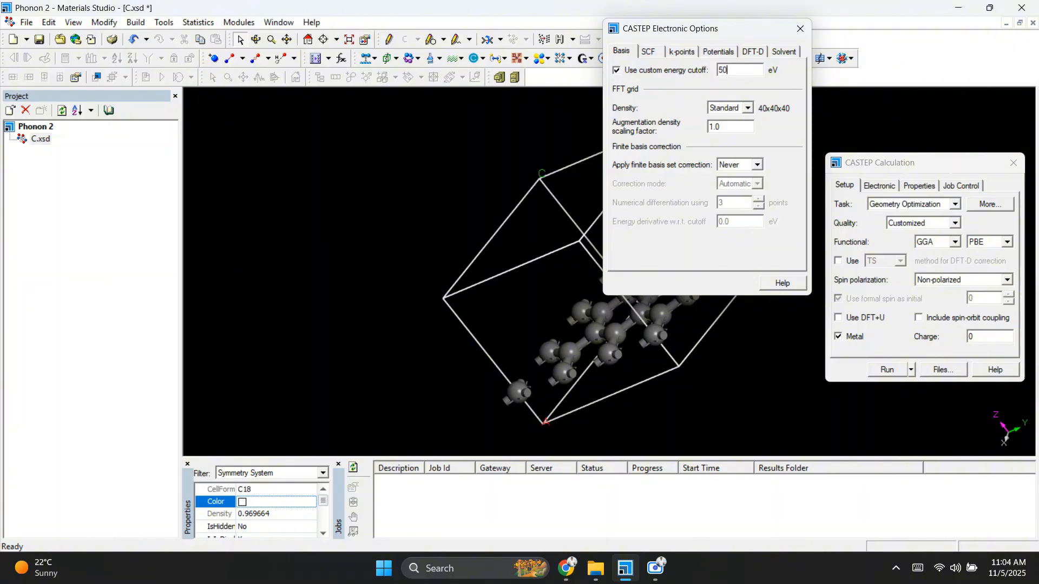
Step: Set the SCF electronic minimizer to Density Mixing and the charge mixing value to 1
left_click(647, 53)
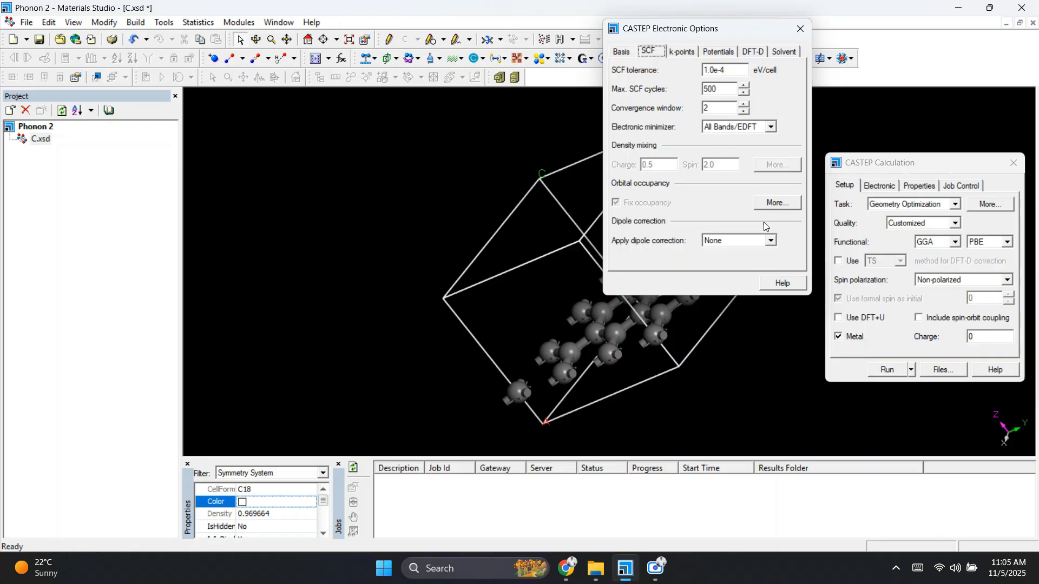
left_click(758, 127)
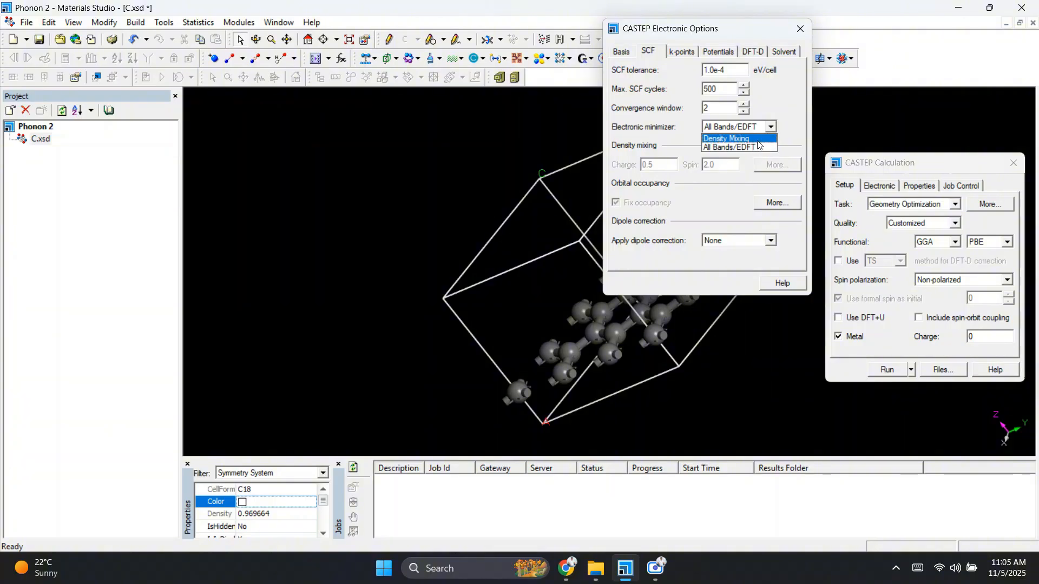
left_click(757, 140)
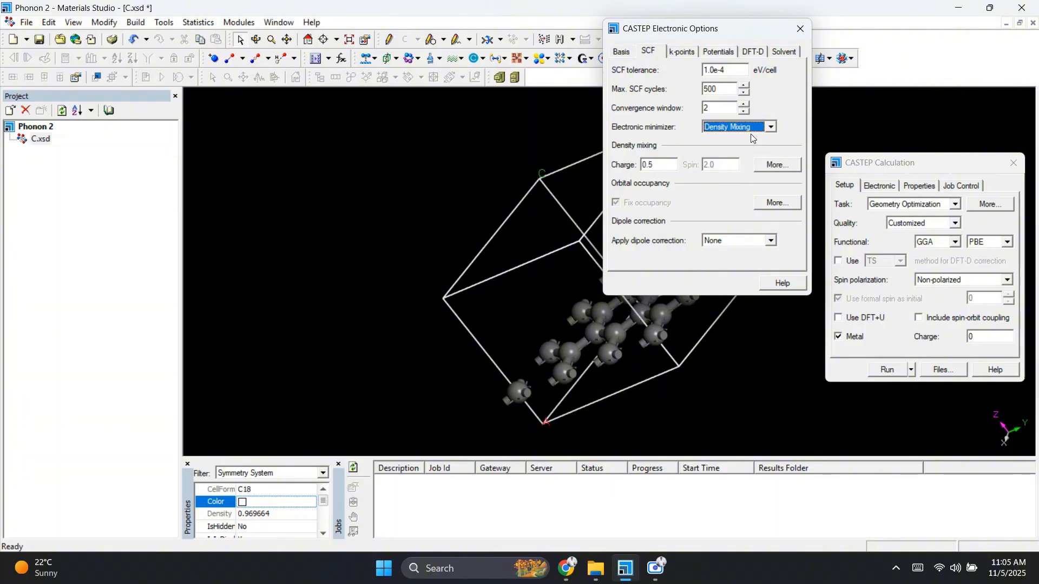
left_click(753, 127)
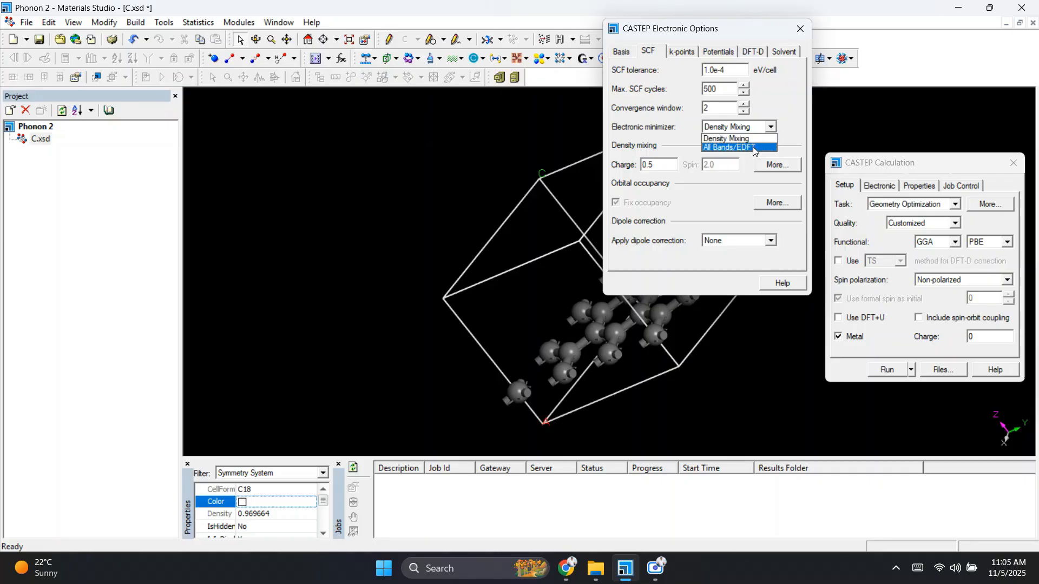
left_click(754, 147)
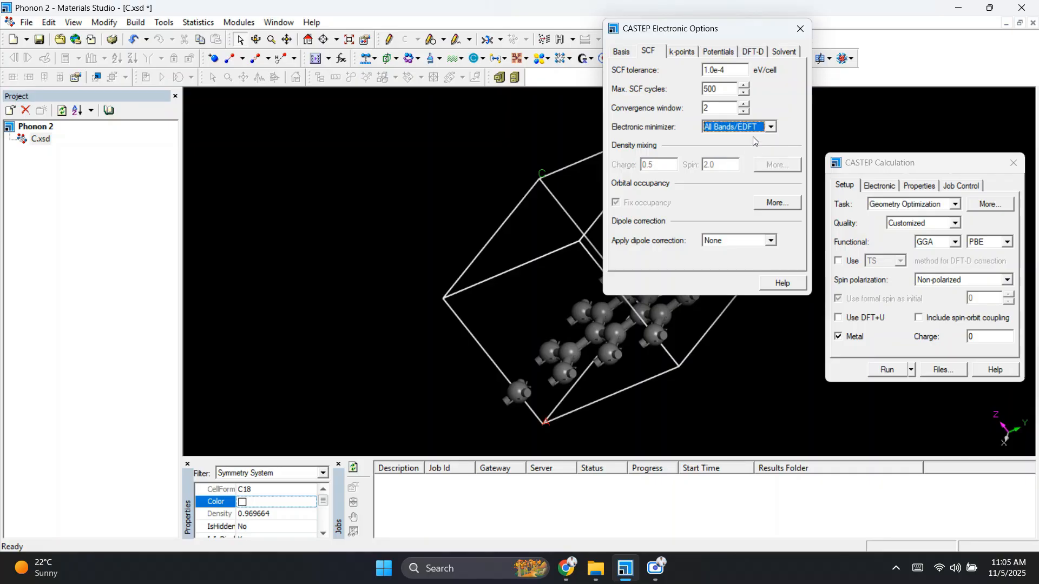
left_click(752, 129)
left_click(746, 139)
left_click(669, 165)
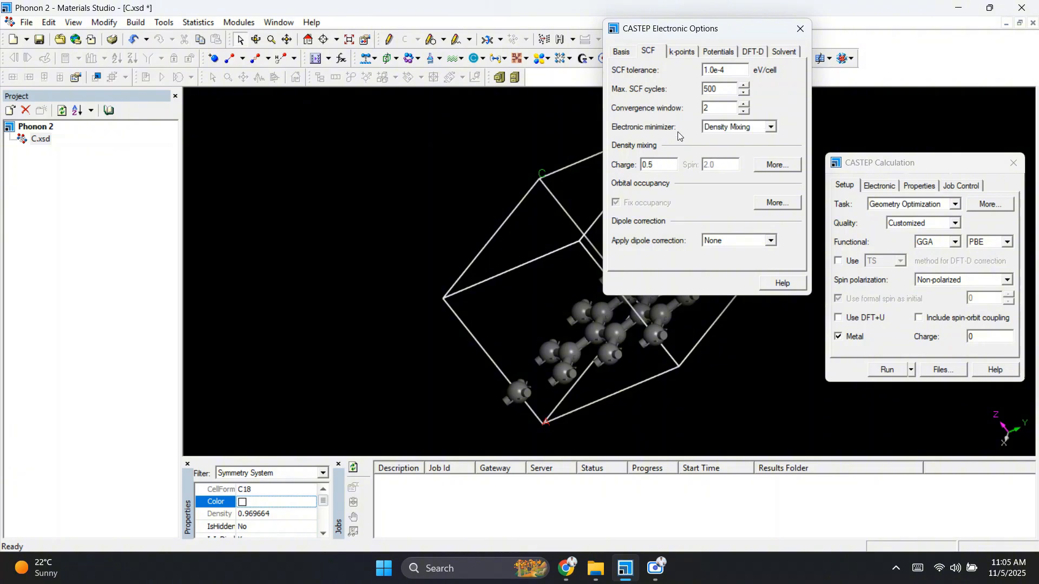
type("1")
Step: Use custom k-point grid parameters and set the Monkhorst-Pack grid to 3 × 3 × 1
left_click(679, 51)
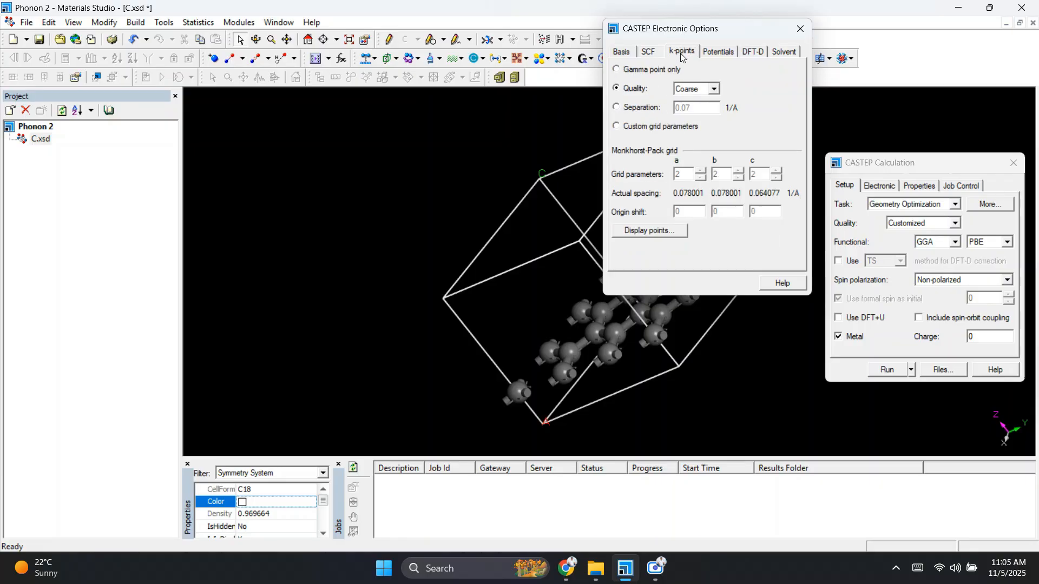
left_click(639, 129)
right_click_drag(508, 185, 593, 304)
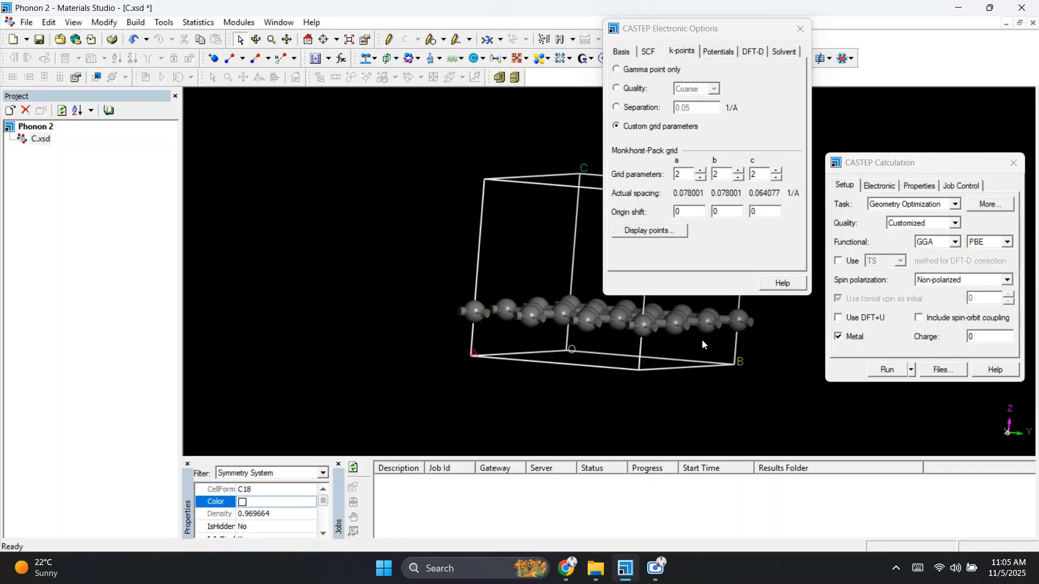
right_click_drag(702, 341, 709, 335)
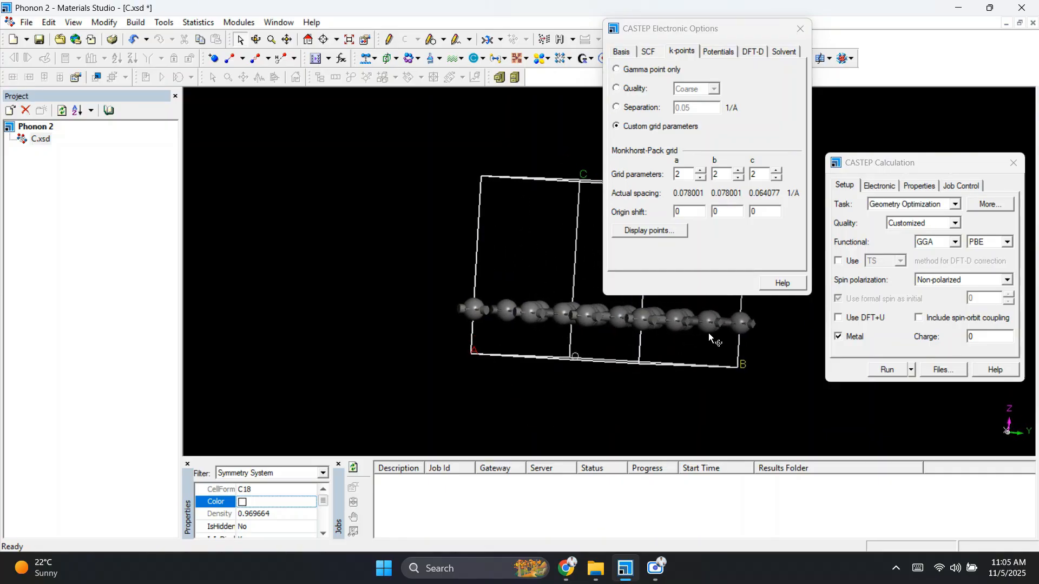
left_click(776, 178)
left_click(701, 170)
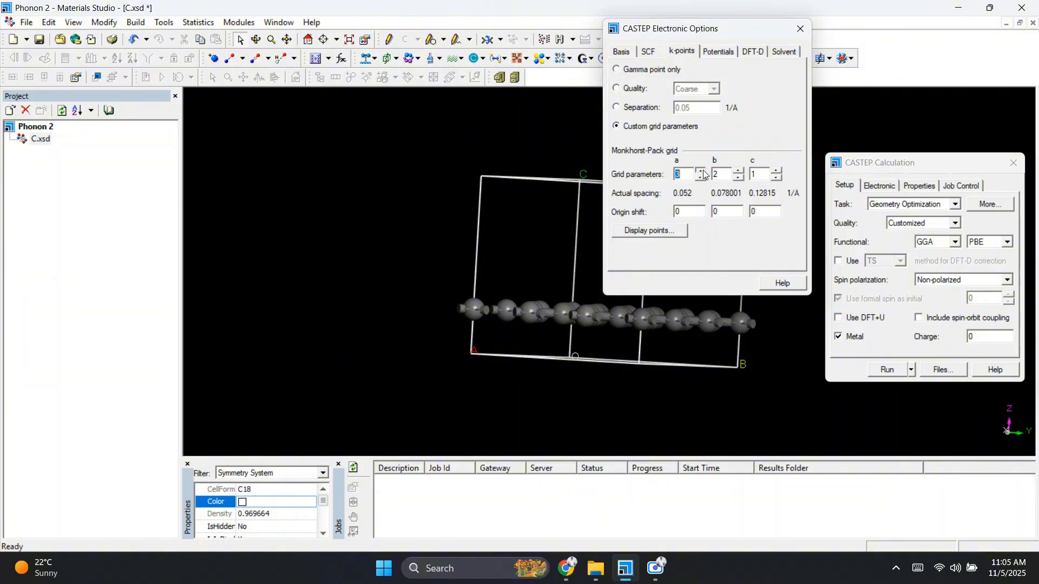
left_click(738, 170)
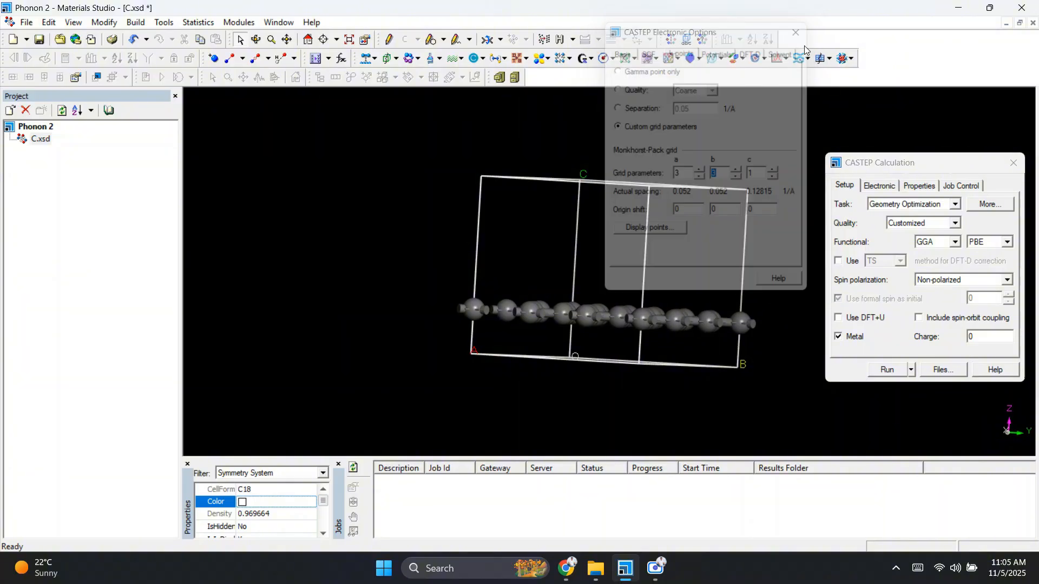
Step: Close the k-point options and, among the calculated properties, clear Band structure and Density of states while keeping Population analysis
left_click(880, 185)
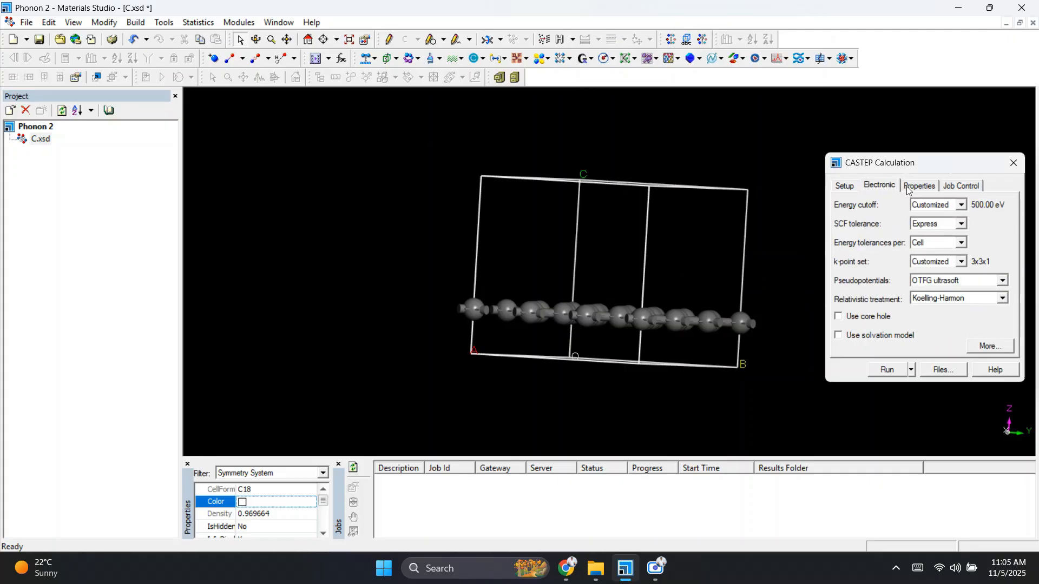
left_click(910, 189)
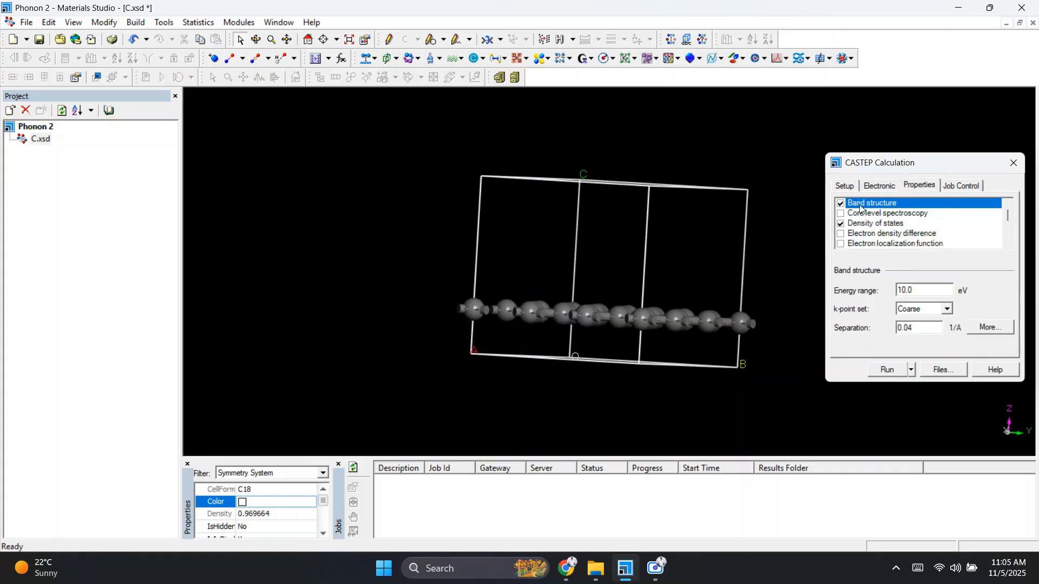
left_click(840, 203)
left_click(842, 225)
scroll(845, 223, "down", 4)
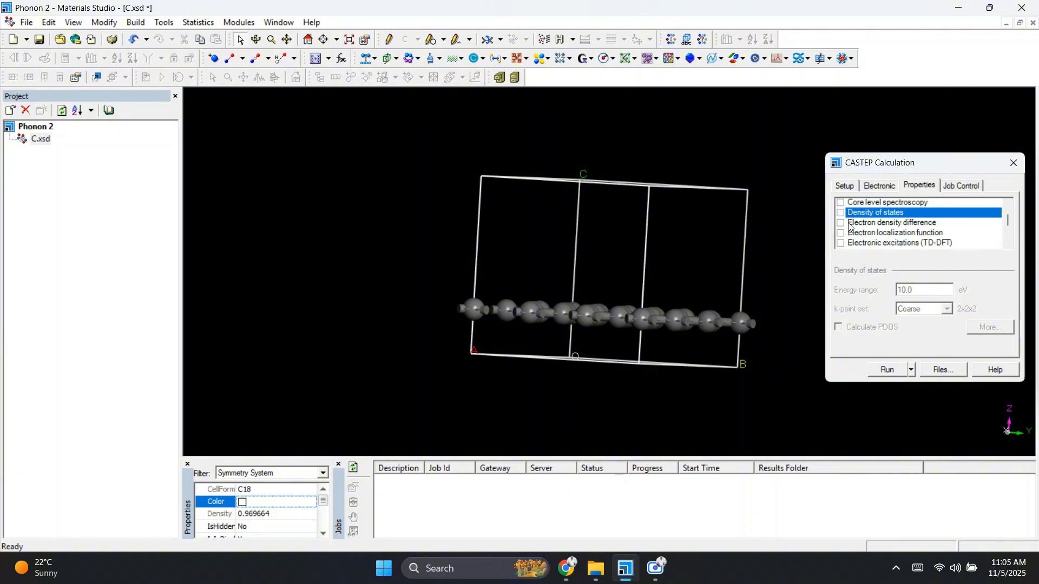
left_click(850, 214)
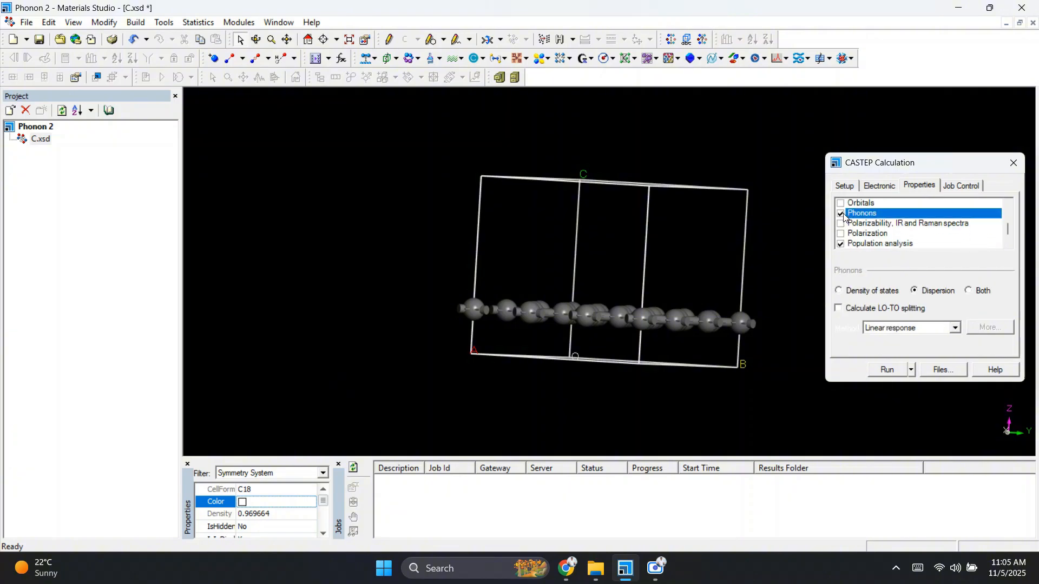
scroll(850, 221, "down", 2)
left_click(841, 224)
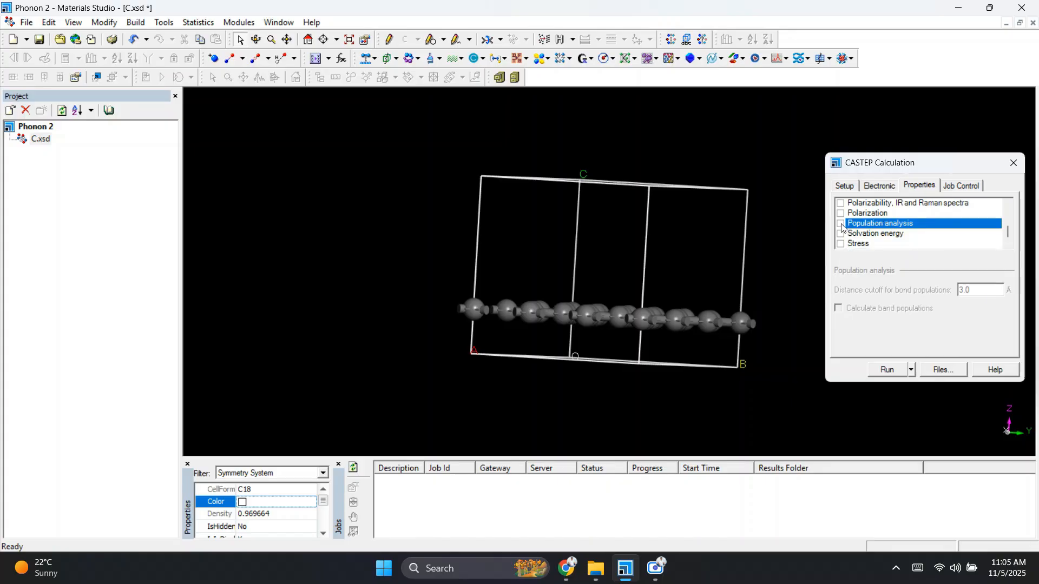
left_click(841, 224)
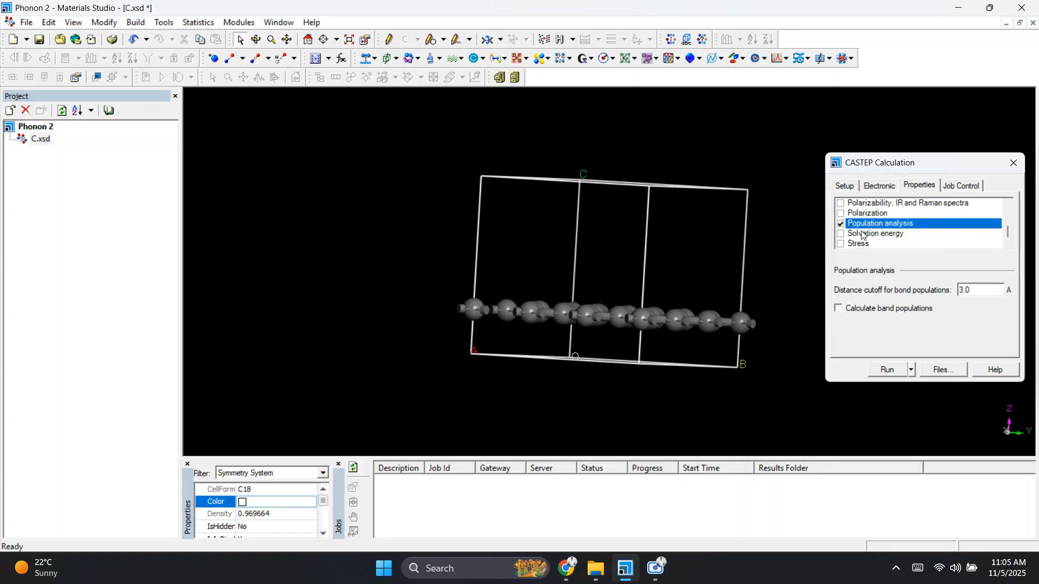
scroll(862, 233, "up", 4)
scroll(871, 234, "down", 4)
Step: Turn off automatic job description and name the job Demo Gem Opt
left_click(958, 187)
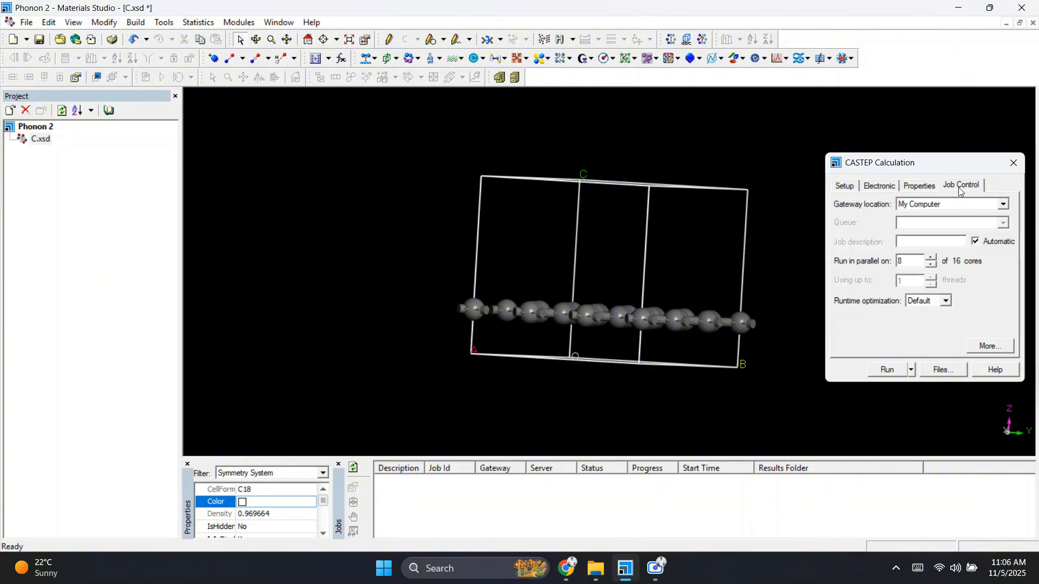
left_click(975, 242)
left_click(943, 244)
type("Demo Gem Opt")
Step: Open the extra job control options to inspect the live update settings, then close them
left_click(988, 348)
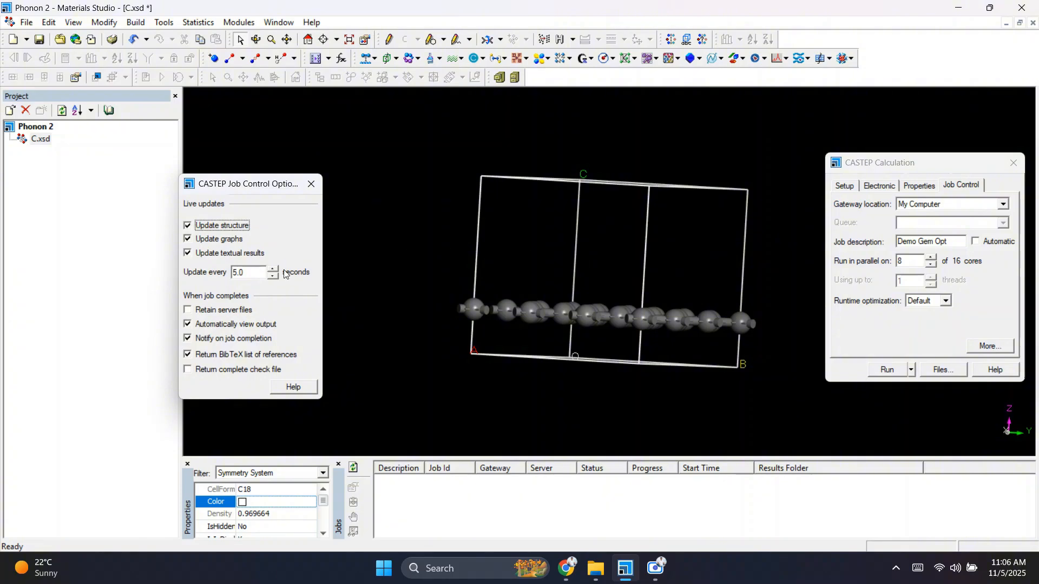
double_click(243, 272)
left_click(310, 185)
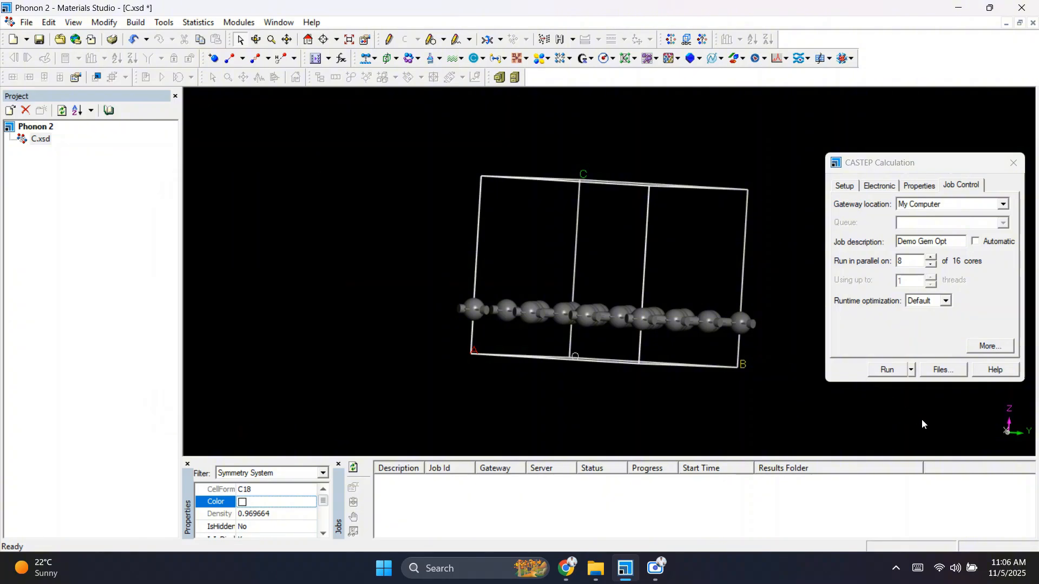
Step: Run the calculation, declining the conversion to higher symmetry
left_click(889, 377)
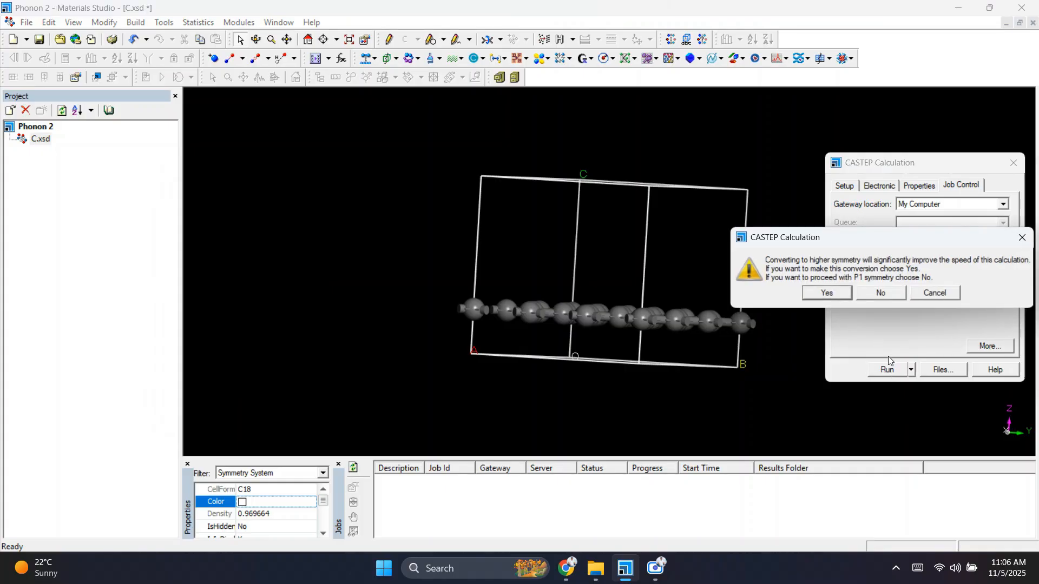
left_click(870, 294)
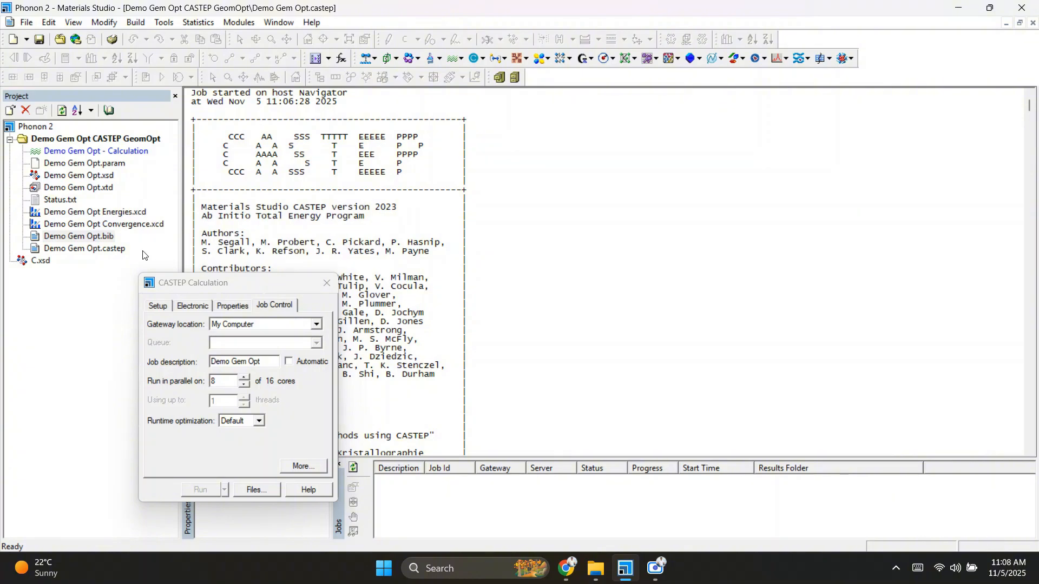
Step: Open the optimization convergence chart and the .castep output file and review the timing and charge analysis results
double_click(151, 225)
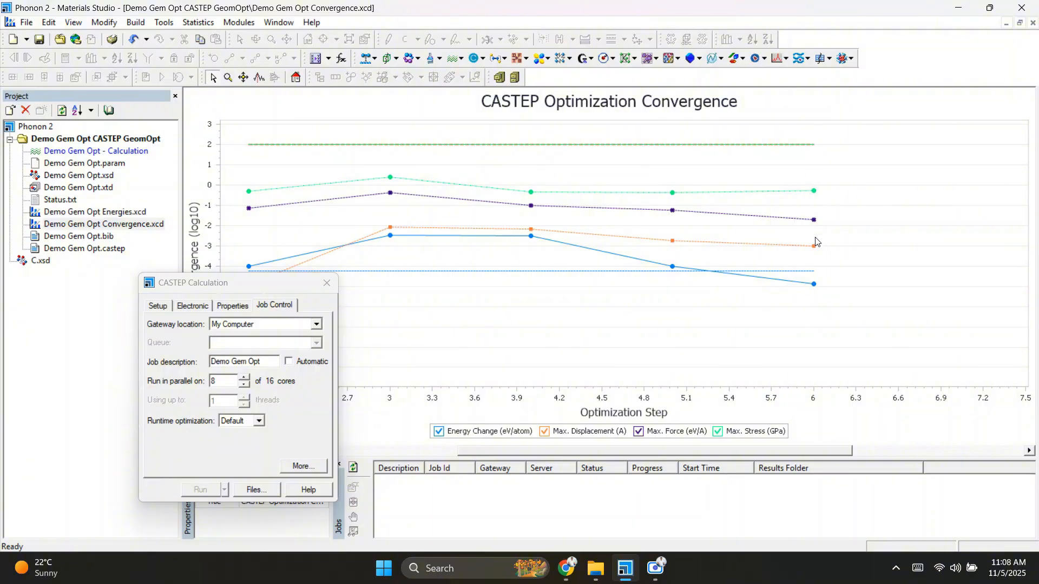
double_click(84, 249)
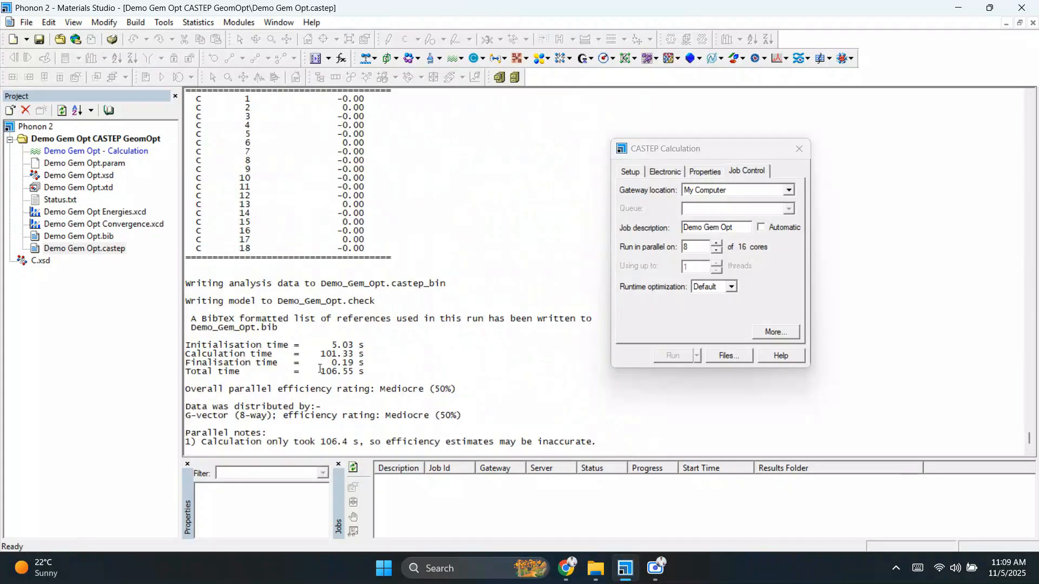
left_click_drag(320, 370, 349, 372)
left_click_drag(430, 389, 470, 395)
scroll(379, 281, "up", 2)
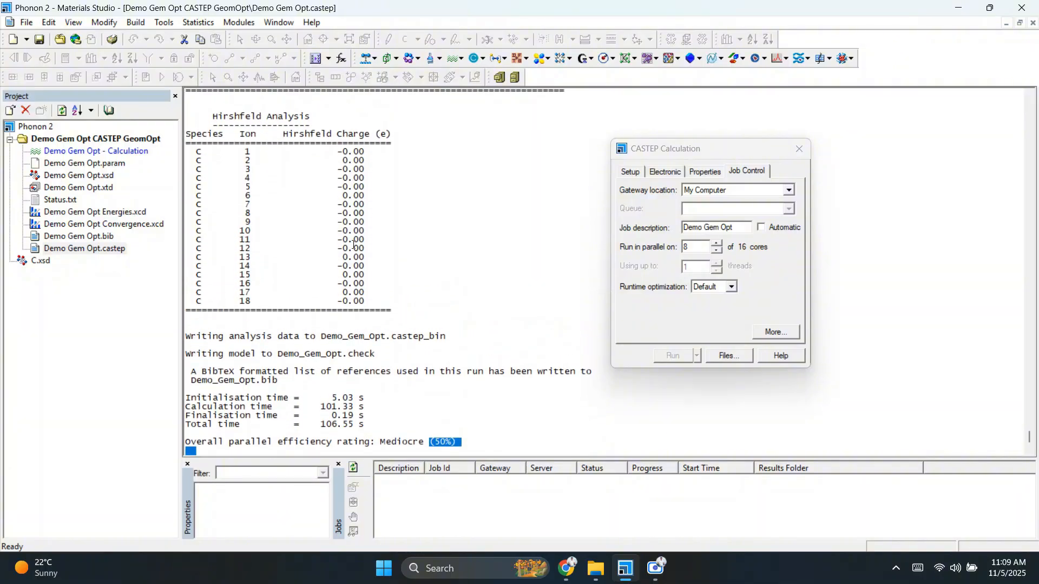
scroll(349, 277, "up", 7)
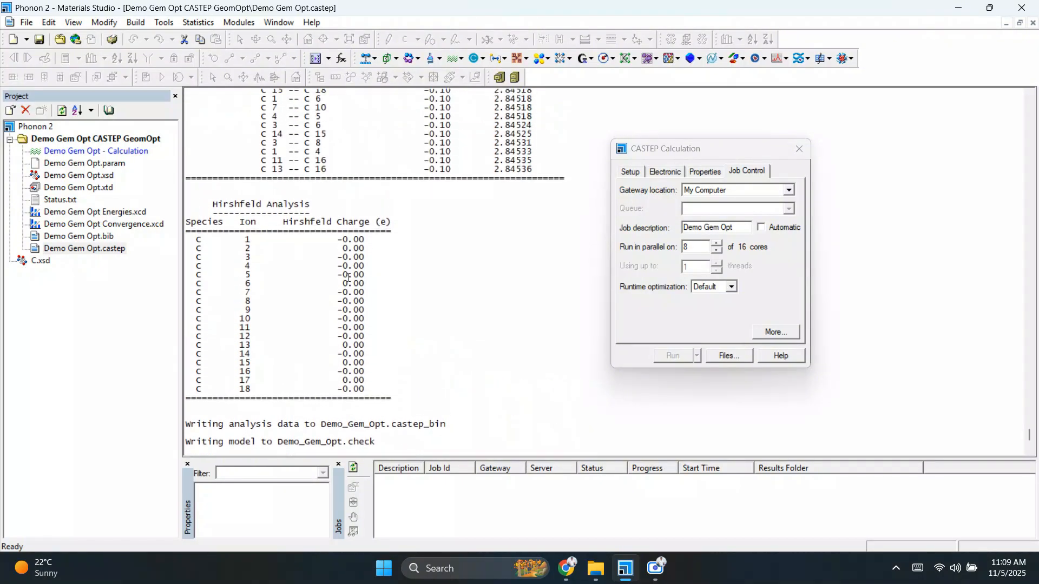
scroll(348, 277, "up", 1)
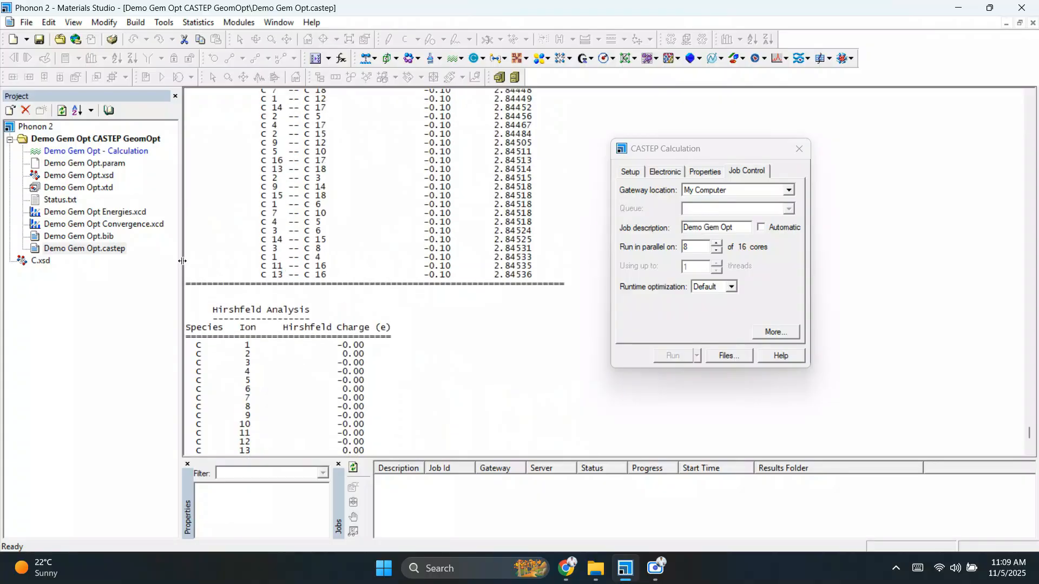
Step: Open the optimized Demo Gem Opt structure and rotate it to view the carbon layer from the side
double_click(76, 175)
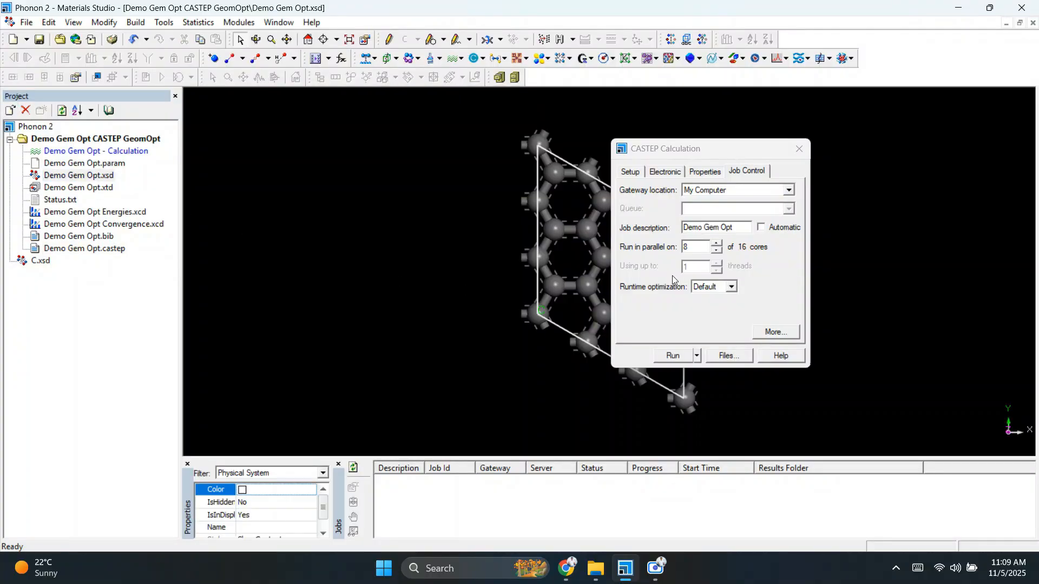
left_click_drag(681, 149, 838, 147)
right_click_drag(728, 337, 631, 336)
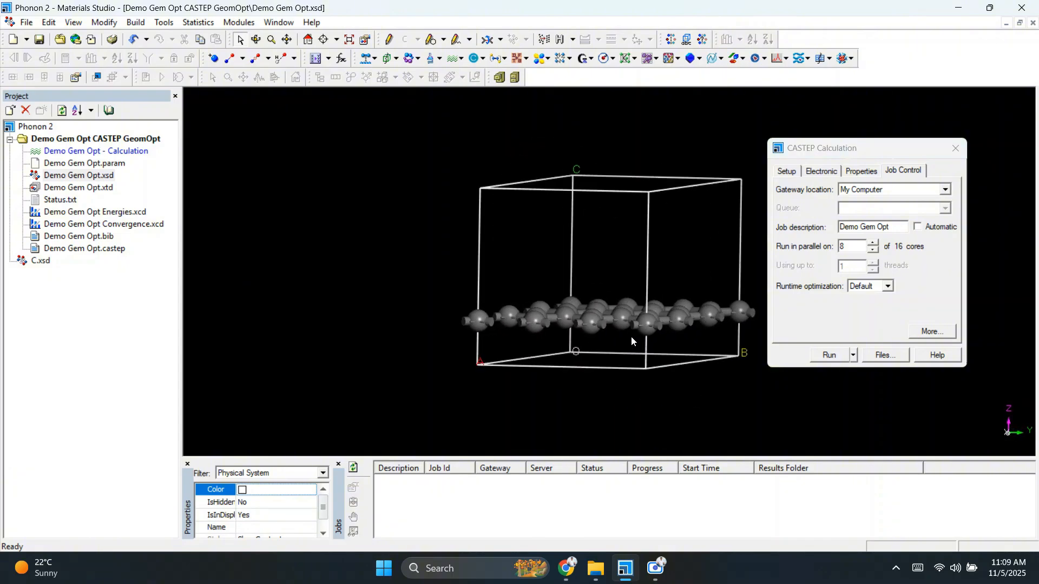